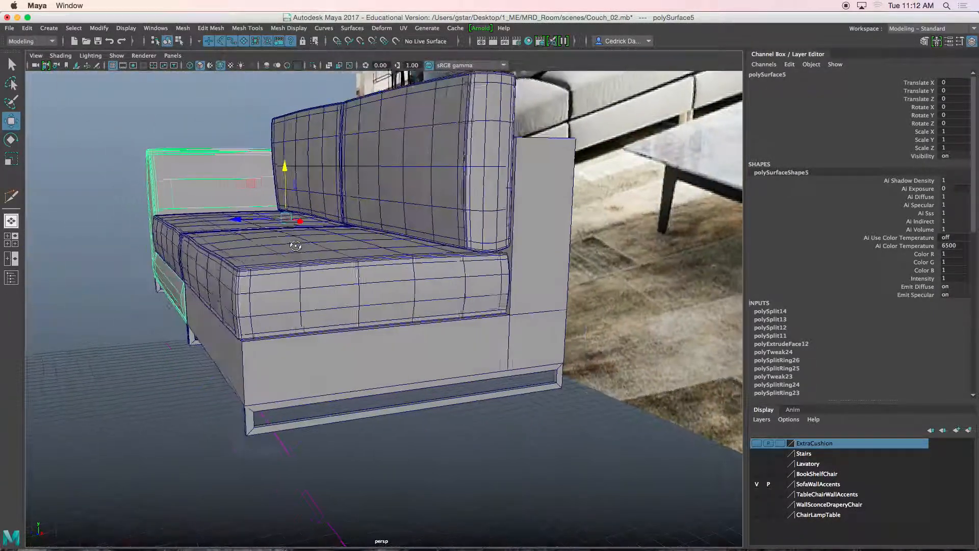
# Isolate the couch's two adjoining frame sections, the detailed one and the plain one, in the viewport.
pyautogui.click(415, 239)
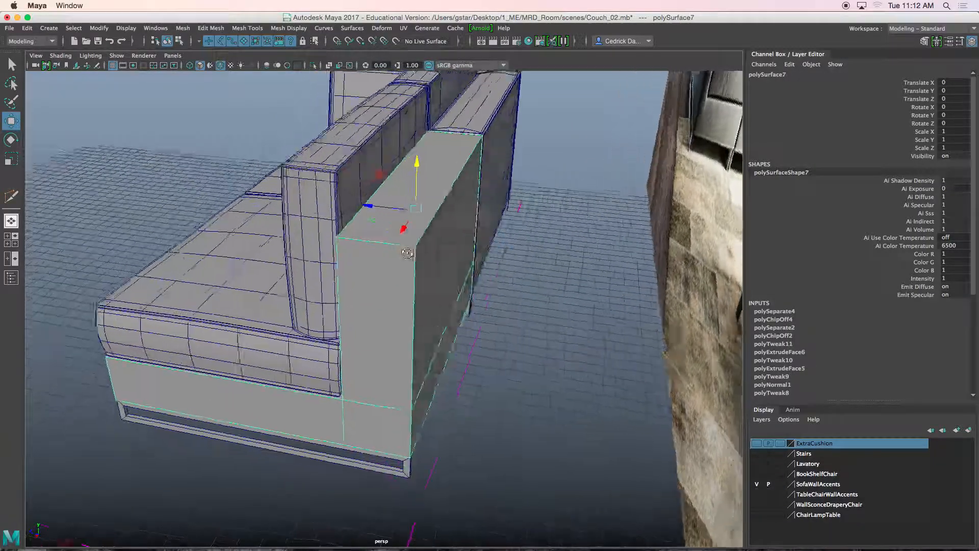
pyautogui.keyDown('shift'); pyautogui.click(469, 126); pyautogui.keyUp('shift')
pyautogui.keyDown('alt'); pyautogui.moveTo(415, 175); pyautogui.dragTo(404, 339); pyautogui.keyUp('alt')
pyautogui.hotkey('shift', 'i')
pyautogui.click(423, 194)
pyautogui.keyDown('alt'); pyautogui.moveTo(404, 338); pyautogui.dragTo(455, 321, button='middle'); pyautogui.keyUp('alt')
pyautogui.keyDown('alt'); pyautogui.moveTo(455, 322); pyautogui.dragTo(452, 317); pyautogui.keyUp('alt')
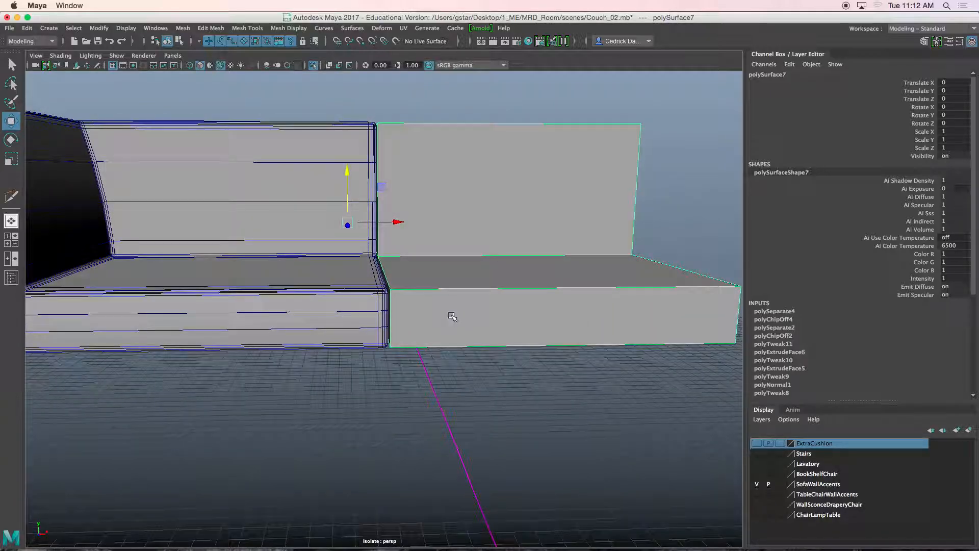
pyautogui.keyDown('alt'); pyautogui.moveTo(457, 323); pyautogui.dragTo(458, 348, button='right'); pyautogui.keyUp('alt')
pyautogui.keyDown('alt'); pyautogui.moveTo(458, 348); pyautogui.dragTo(468, 286); pyautogui.keyUp('alt')
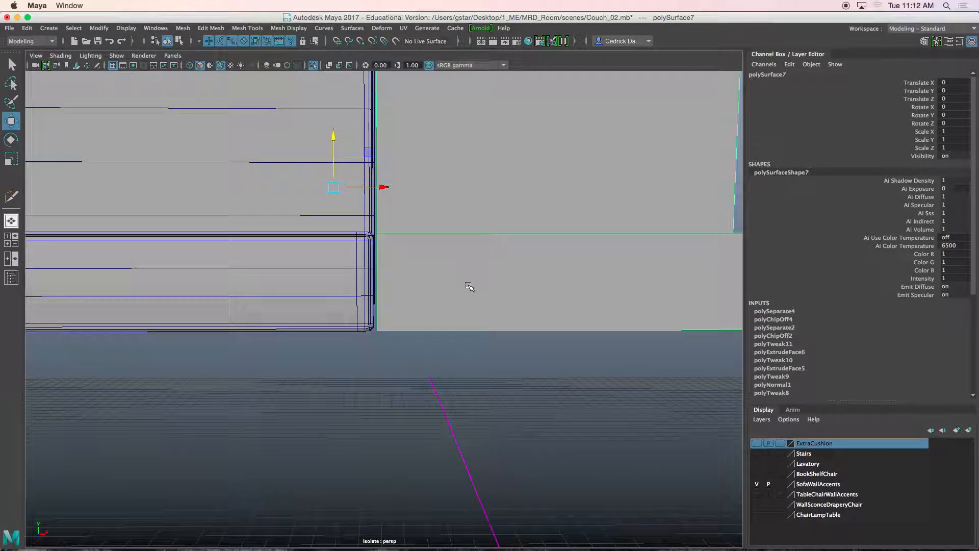
pyautogui.keyDown('alt'); pyautogui.moveTo(474, 291); pyautogui.dragTo(426, 309, button='middle'); pyautogui.keyUp('alt')
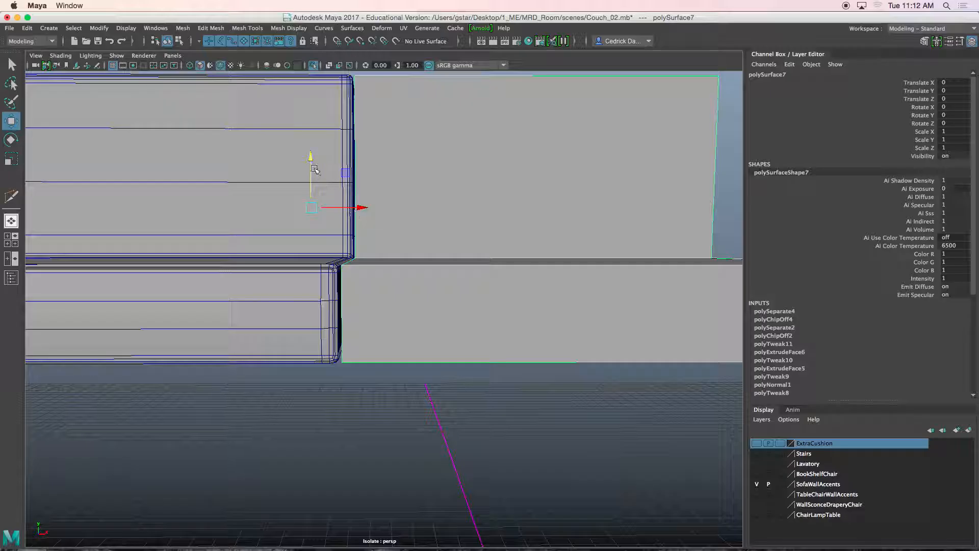
# Start the Insert Edge Loop tool and set it to multiple edge loops with 2 loops per insertion.
pyautogui.click(338, 122)
pyautogui.keyDown('alt'); pyautogui.moveTo(339, 121); pyautogui.dragTo(332, 197); pyautogui.keyUp('alt')
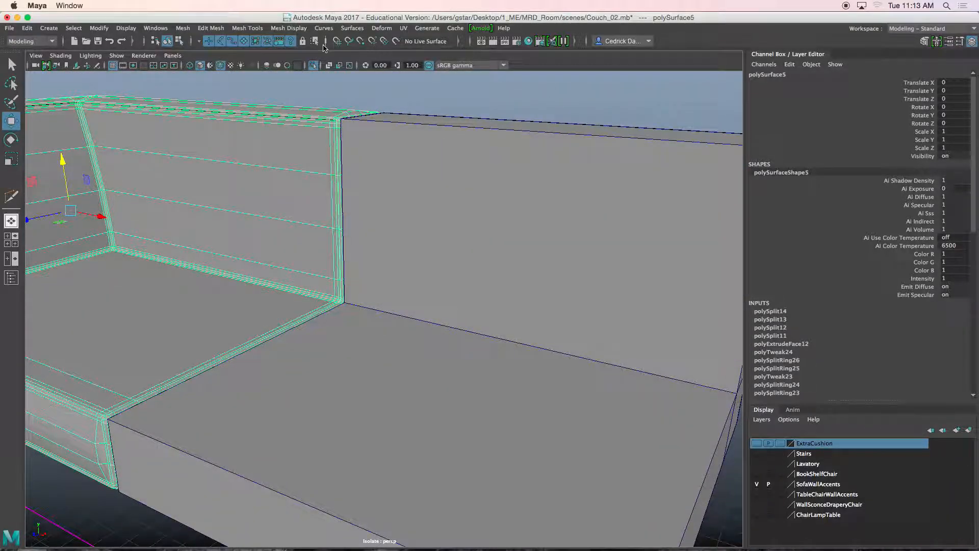
pyautogui.click(247, 28)
pyautogui.click(269, 107)
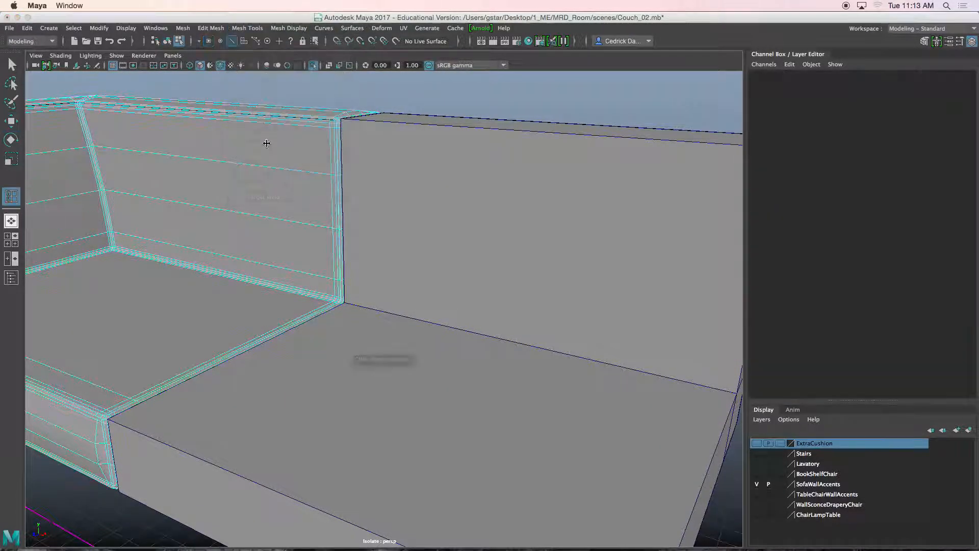
pyautogui.keyDown('alt'); pyautogui.moveTo(266, 144); pyautogui.dragTo(314, 183); pyautogui.keyUp('alt')
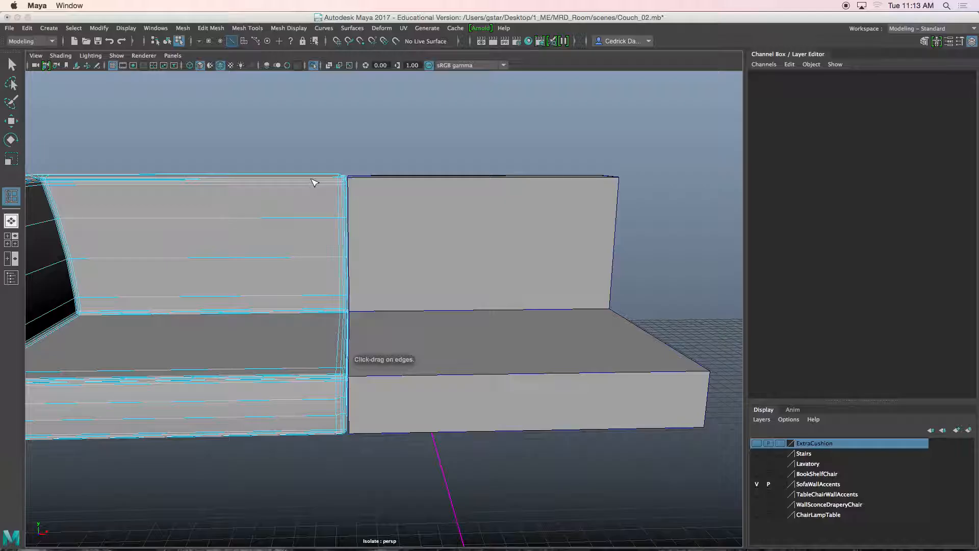
pyautogui.doubleClick(11, 196)
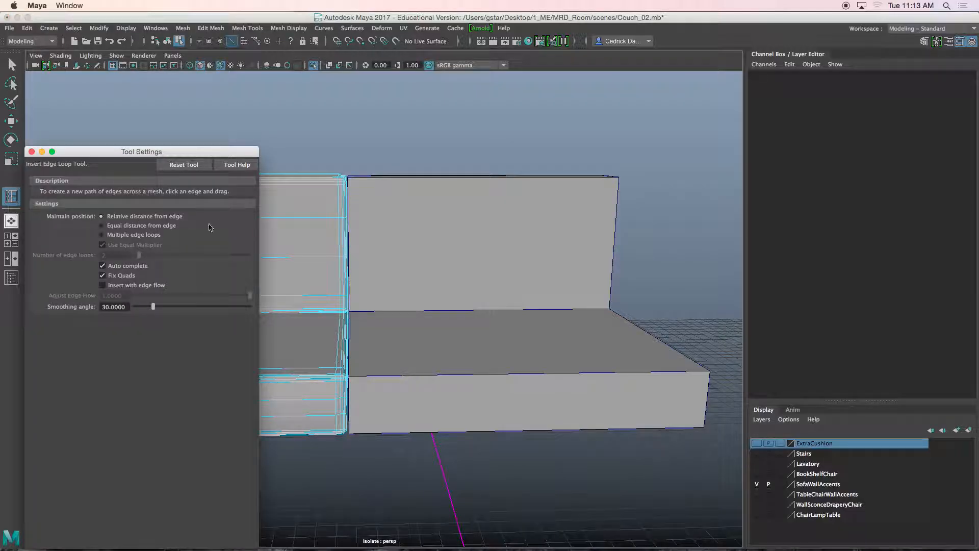
pyautogui.click(131, 235)
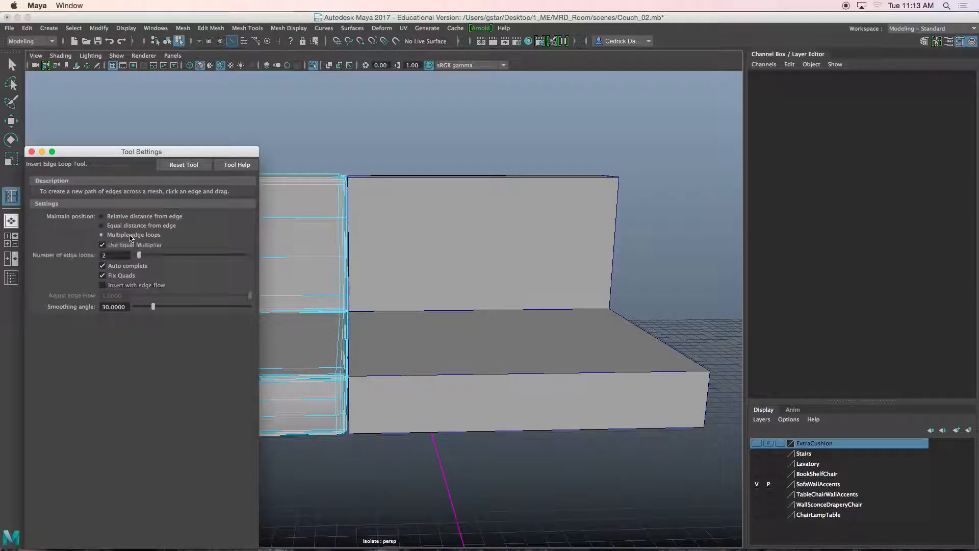
pyautogui.click(31, 152)
# Insert two edge loops around the plain section's base height and two more through its backrest thickness.
pyautogui.keyDown('alt'); pyautogui.moveTo(284, 225); pyautogui.dragTo(411, 294); pyautogui.keyUp('alt')
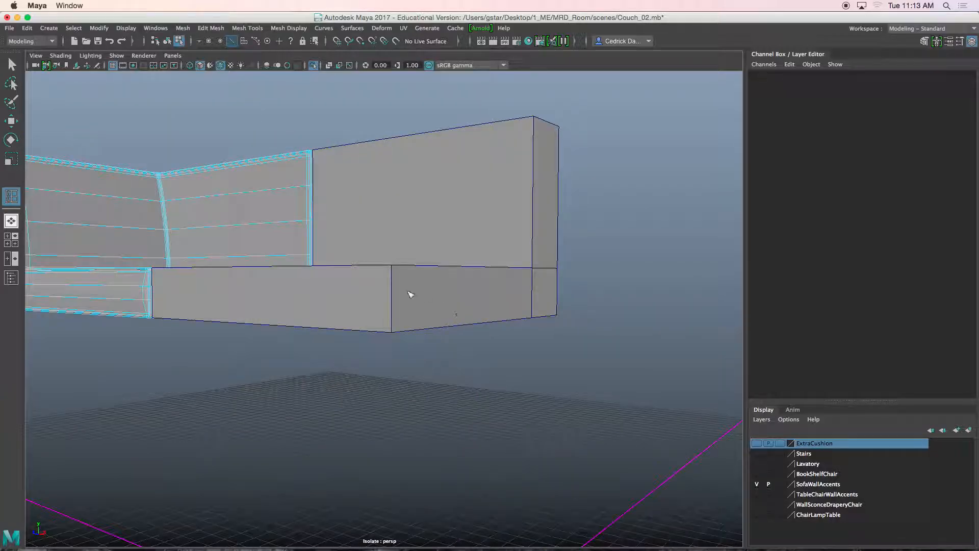
pyautogui.click(388, 294)
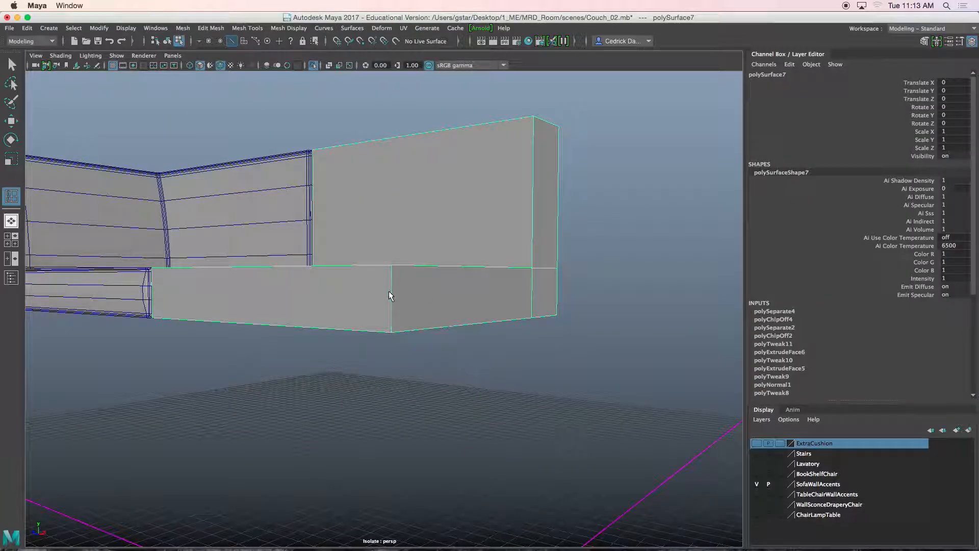
pyautogui.click(394, 288)
pyautogui.keyDown('alt'); pyautogui.moveTo(402, 301); pyautogui.dragTo(456, 240); pyautogui.keyUp('alt')
pyautogui.click(444, 206)
pyautogui.moveTo(443, 206)
pyautogui.keyDown('alt'); pyautogui.mouseDown()
pyautogui.moveTo(420, 221)
pyautogui.moveTo(504, 207)
pyautogui.moveTo(516, 217)
pyautogui.moveTo(401, 226)
pyautogui.moveTo(440, 212)
pyautogui.mouseUp(); pyautogui.keyUp('alt')
pyautogui.click(363, 186)
pyautogui.keyDown('alt'); pyautogui.moveTo(363, 187); pyautogui.dragTo(408, 220); pyautogui.keyUp('alt')
pyautogui.press('r')
pyautogui.moveTo(434, 279)
pyautogui.mouseDown()
pyautogui.moveTo(498, 287)
pyautogui.moveTo(444, 282)
pyautogui.mouseUp()
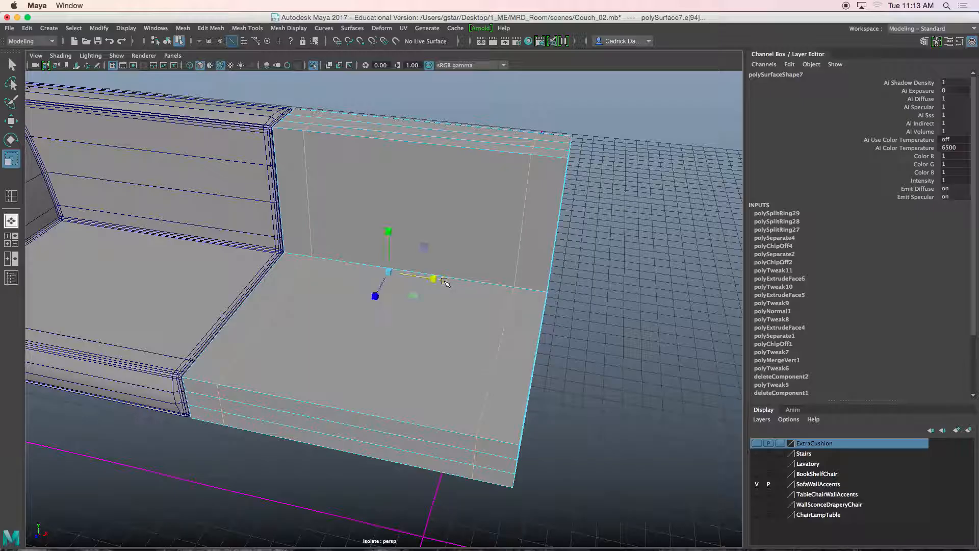
pyautogui.press('z')
pyautogui.press('z')
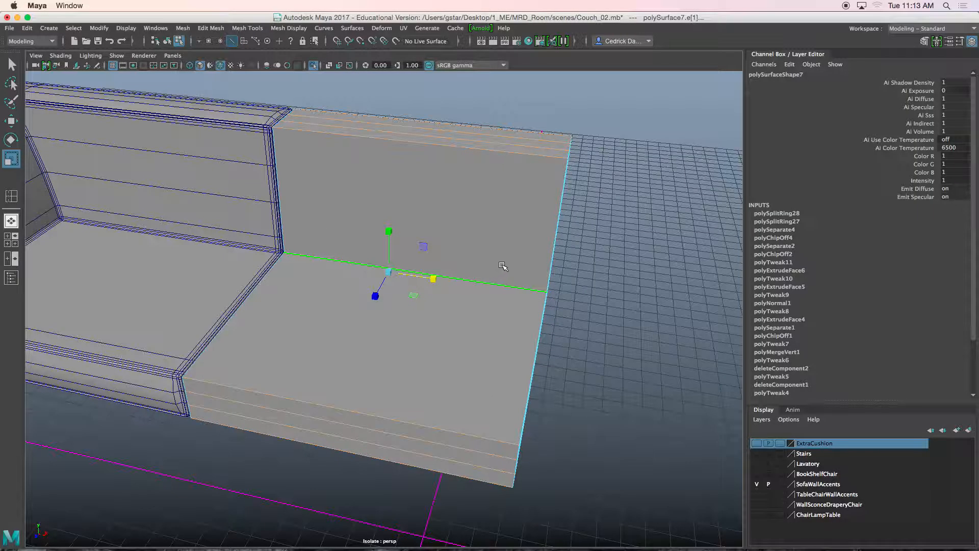
# Switch to edge selection and select the outer edges at the plain section's open end, on the backrest and the base.
pyautogui.moveTo(503, 265)
pyautogui.keyDown('alt'); pyautogui.mouseDown()
pyautogui.moveTo(448, 258)
pyautogui.moveTo(507, 253)
pyautogui.mouseUp(); pyautogui.keyUp('alt')
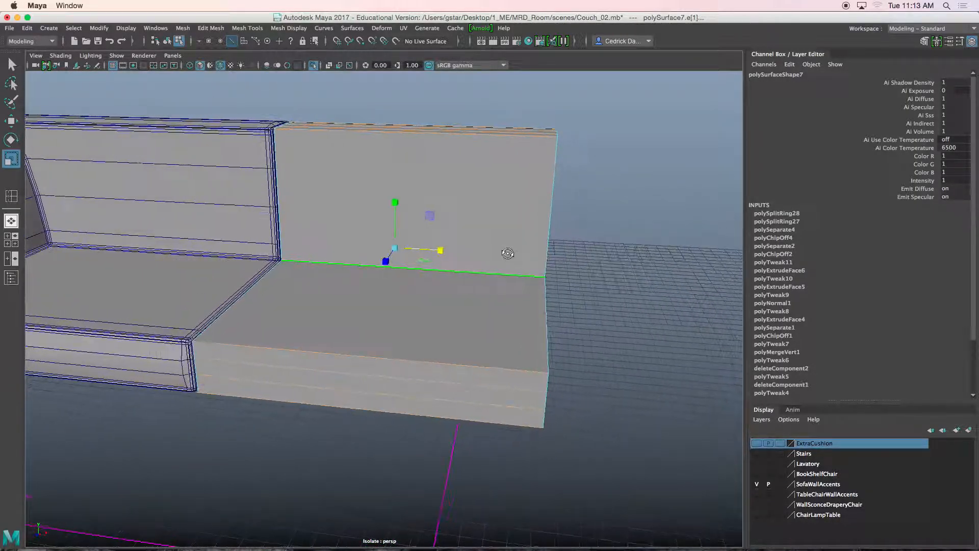
pyautogui.moveTo(505, 314); pyautogui.dragTo(502, 221, button='right')
pyautogui.keyDown('alt'); pyautogui.moveTo(501, 230); pyautogui.dragTo(466, 258); pyautogui.keyUp('alt')
pyautogui.doubleClick(533, 245)
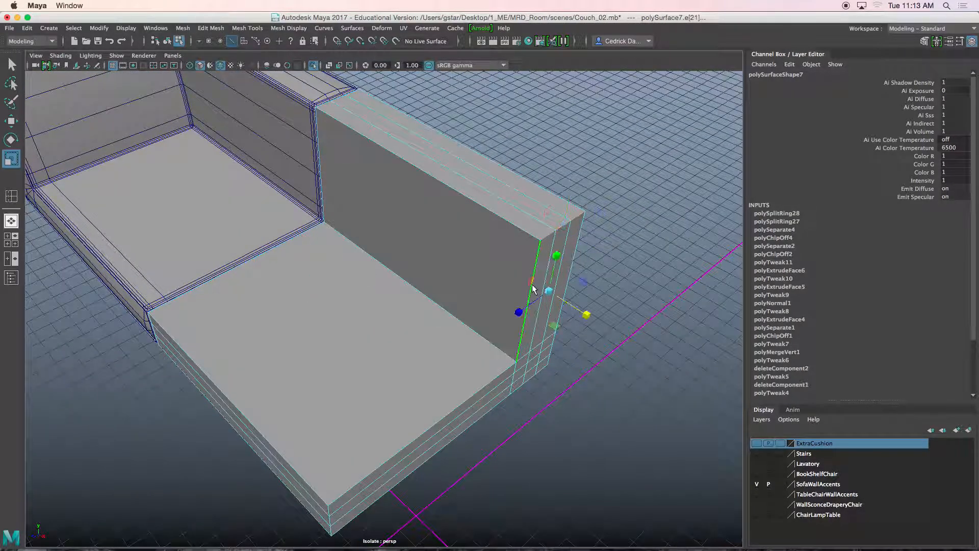
pyautogui.click(481, 370)
pyautogui.keyDown('alt'); pyautogui.moveTo(481, 370); pyautogui.dragTo(456, 372); pyautogui.keyUp('alt')
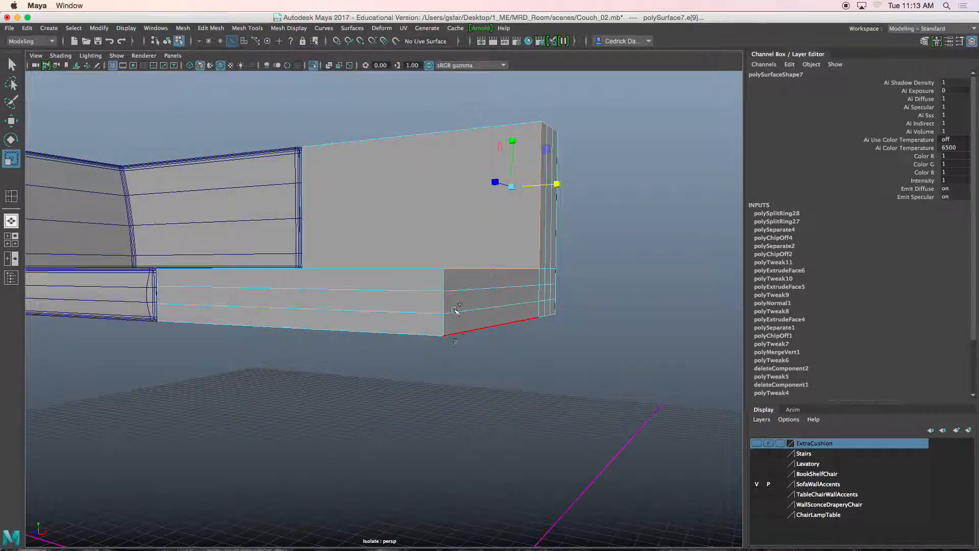
pyautogui.keyDown('alt'); pyautogui.moveTo(445, 306); pyautogui.dragTo(354, 239); pyautogui.keyUp('alt')
pyautogui.click(467, 303)
# Add the plain section's backrest top, rear and underside border edges to the edge selection.
pyautogui.scroll(5, 342, 231)
pyautogui.keyDown('alt'); pyautogui.moveTo(290, 148); pyautogui.dragTo(361, 191, button='middle'); pyautogui.keyUp('alt')
pyautogui.keyDown('alt'); pyautogui.moveTo(361, 191); pyautogui.dragTo(356, 175); pyautogui.keyUp('alt')
pyautogui.keyDown('shift'); pyautogui.click(350, 173); pyautogui.keyUp('shift')
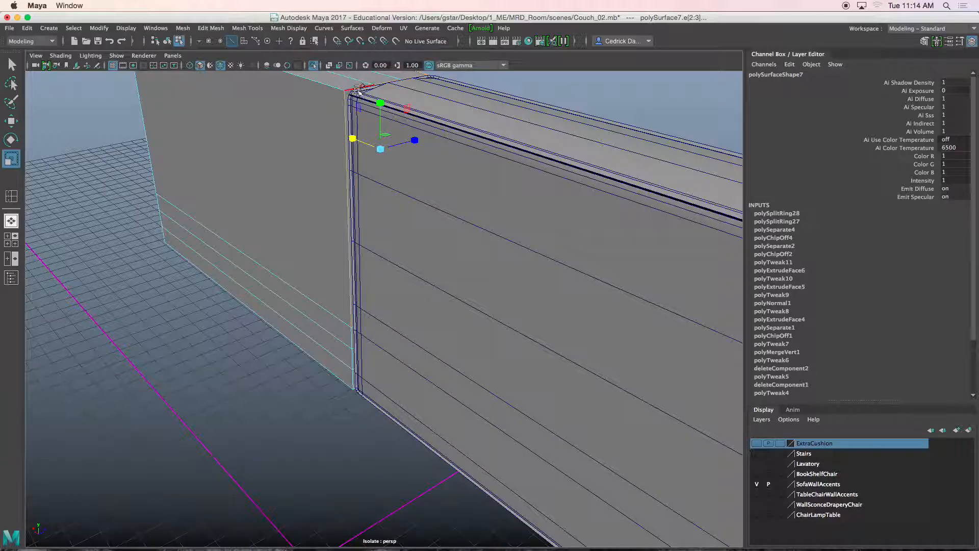
pyautogui.keyDown('alt'); pyautogui.moveTo(354, 125); pyautogui.dragTo(449, 256); pyautogui.keyUp('alt')
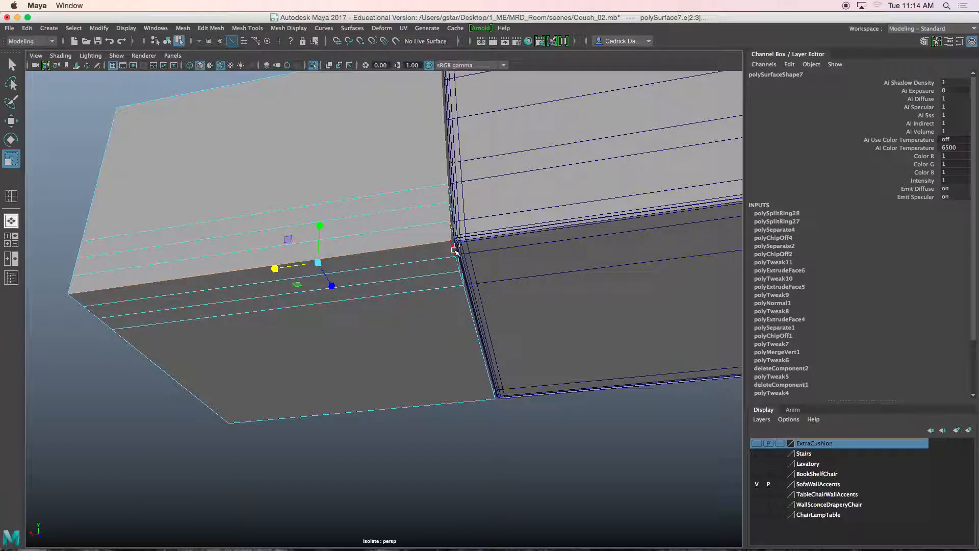
pyautogui.keyDown('alt'); pyautogui.moveTo(477, 333); pyautogui.dragTo(397, 214); pyautogui.keyUp('alt')
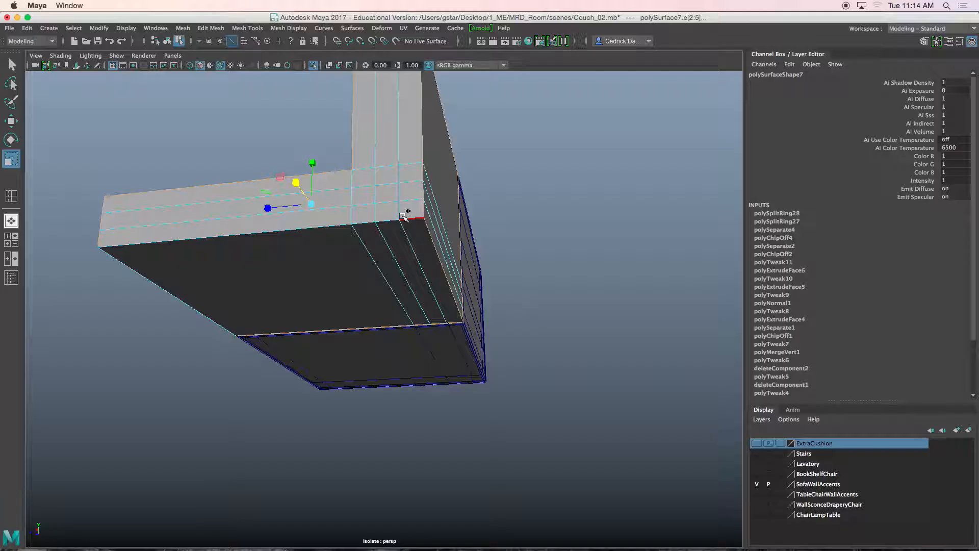
# Complete the edge selection with the border edges against the detailed section and the remaining outer edges of the base.
pyautogui.keyDown('alt'); pyautogui.moveTo(218, 232); pyautogui.dragTo(355, 243); pyautogui.keyUp('alt')
pyautogui.click(296, 217)
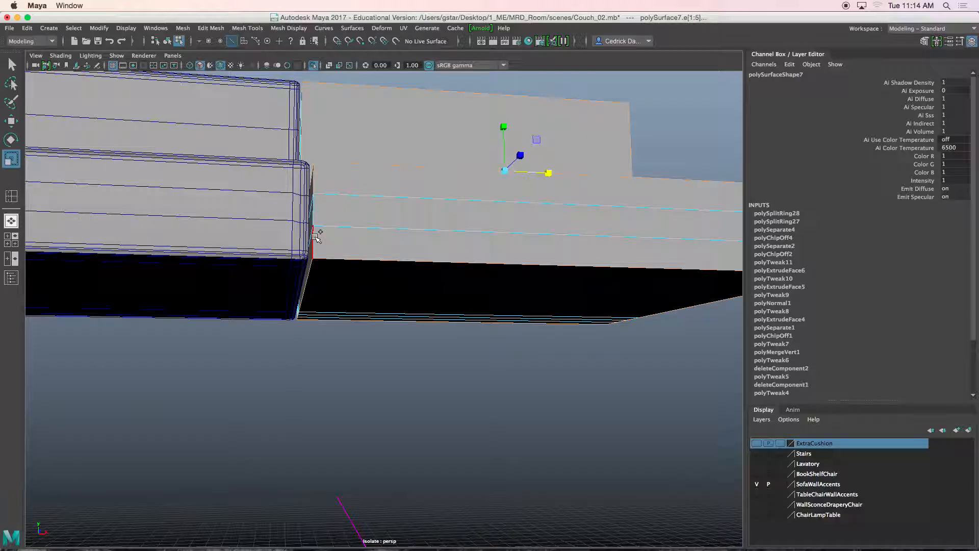
pyautogui.moveTo(328, 240)
pyautogui.keyDown('alt'); pyautogui.mouseDown()
pyautogui.moveTo(332, 220)
pyautogui.moveTo(324, 265)
pyautogui.moveTo(322, 251)
pyautogui.moveTo(260, 251)
pyautogui.moveTo(264, 272)
pyautogui.moveTo(244, 248)
pyautogui.moveTo(318, 250)
pyautogui.mouseUp(); pyautogui.keyUp('alt')
pyautogui.press('4')
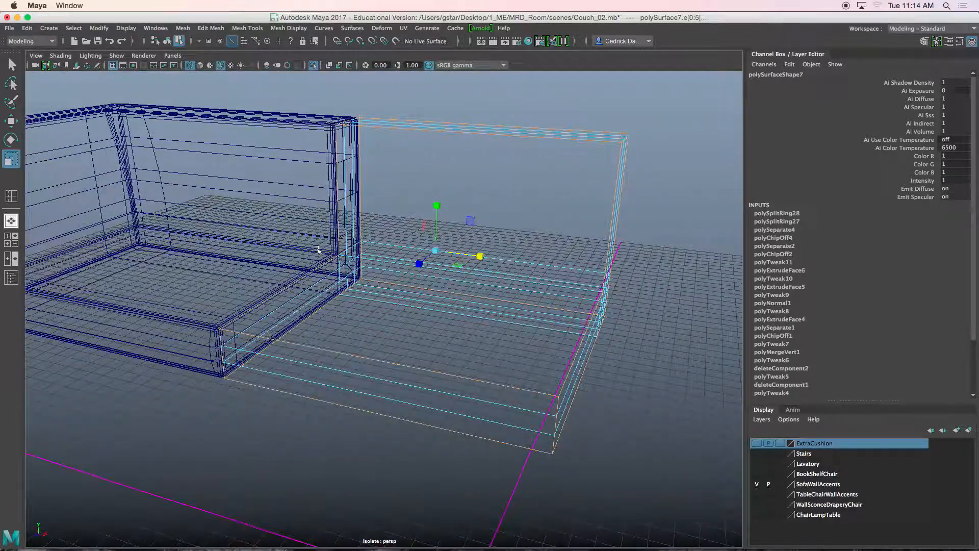
pyautogui.press('5')
pyautogui.keyDown('alt'); pyautogui.moveTo(294, 304); pyautogui.dragTo(509, 320); pyautogui.keyUp('alt')
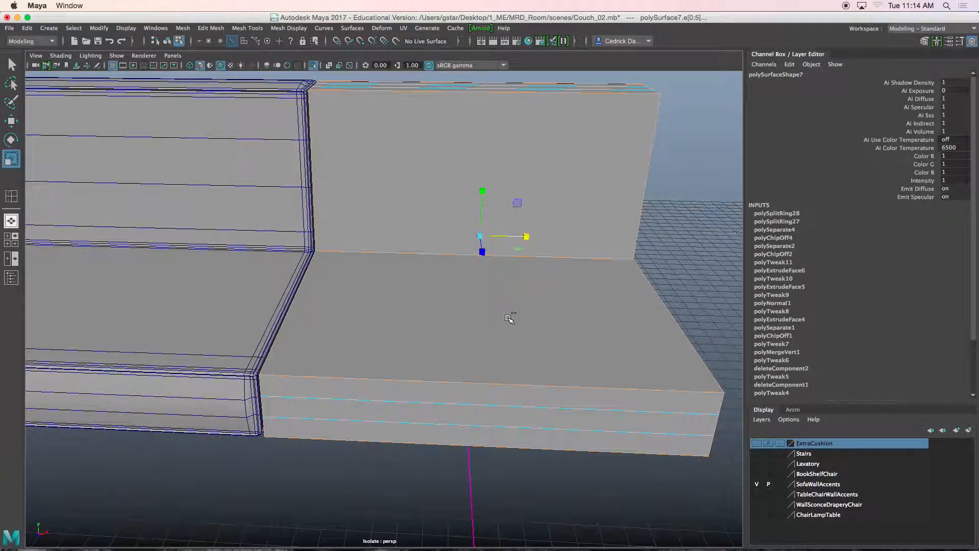
pyautogui.keyDown('alt'); pyautogui.moveTo(462, 329); pyautogui.dragTo(377, 353); pyautogui.keyUp('alt')
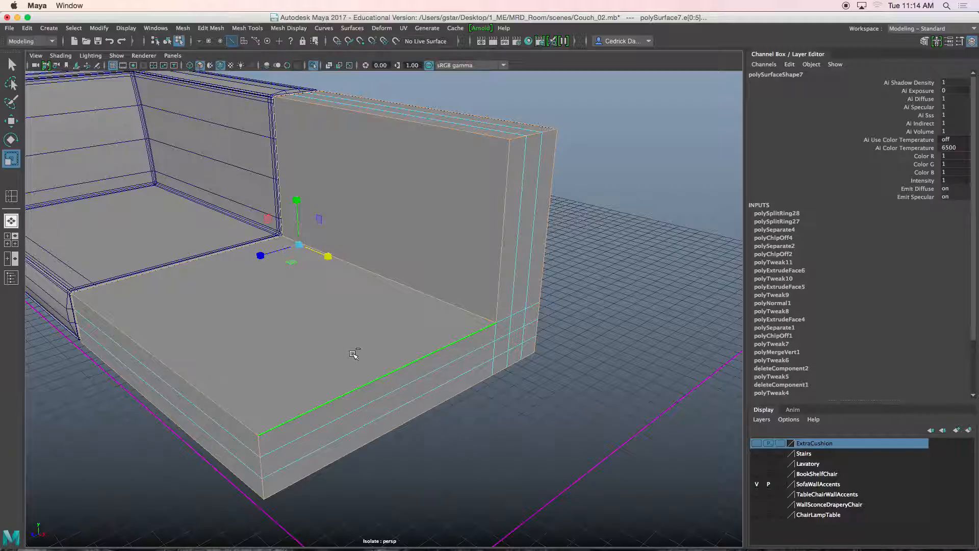
# Bevel the selected edges with a fraction of 0.2 and return to object selection.
pyautogui.keyDown('shift'); pyautogui.moveTo(370, 320); pyautogui.dragTo(403, 319, button='right'); pyautogui.keyUp('shift')
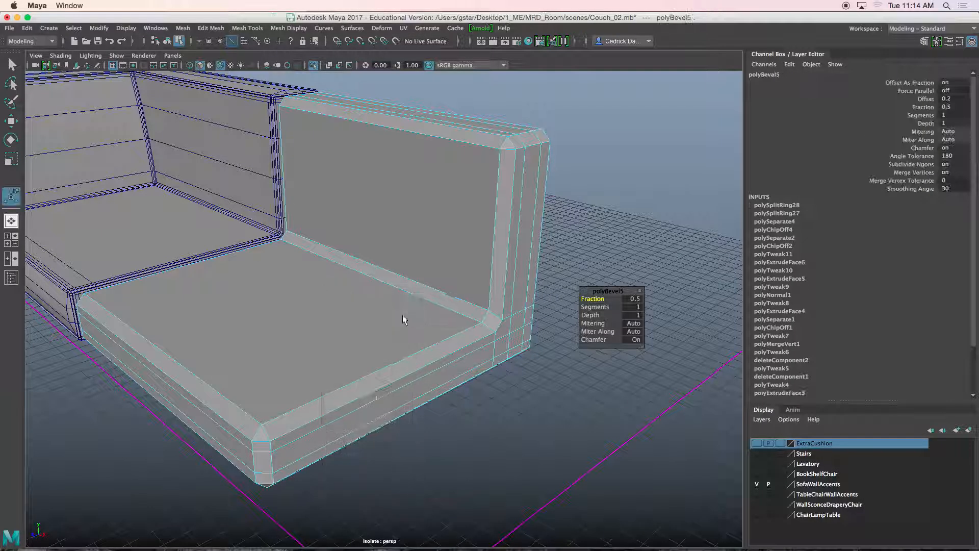
pyautogui.scroll(10, 403, 320)
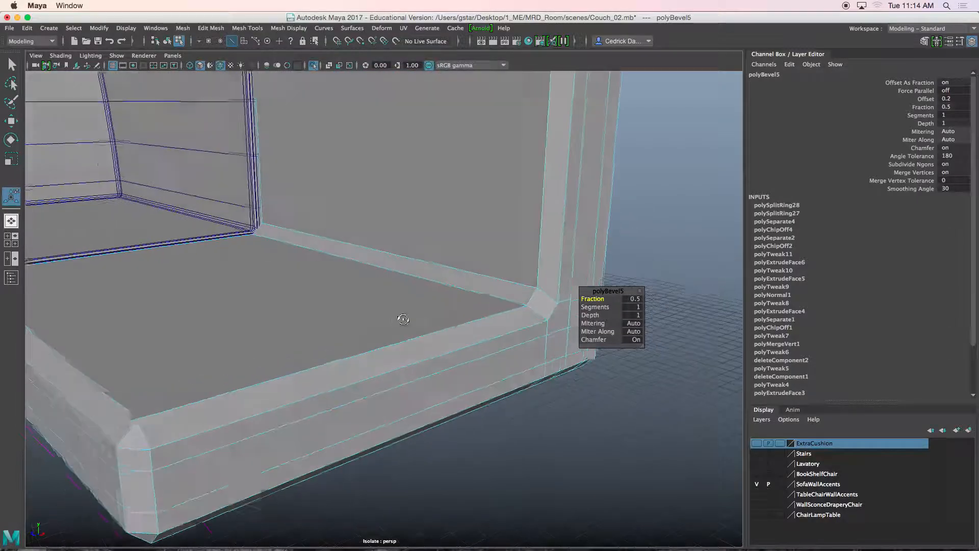
pyautogui.keyDown('alt'); pyautogui.moveTo(403, 320); pyautogui.dragTo(448, 321); pyautogui.keyUp('alt')
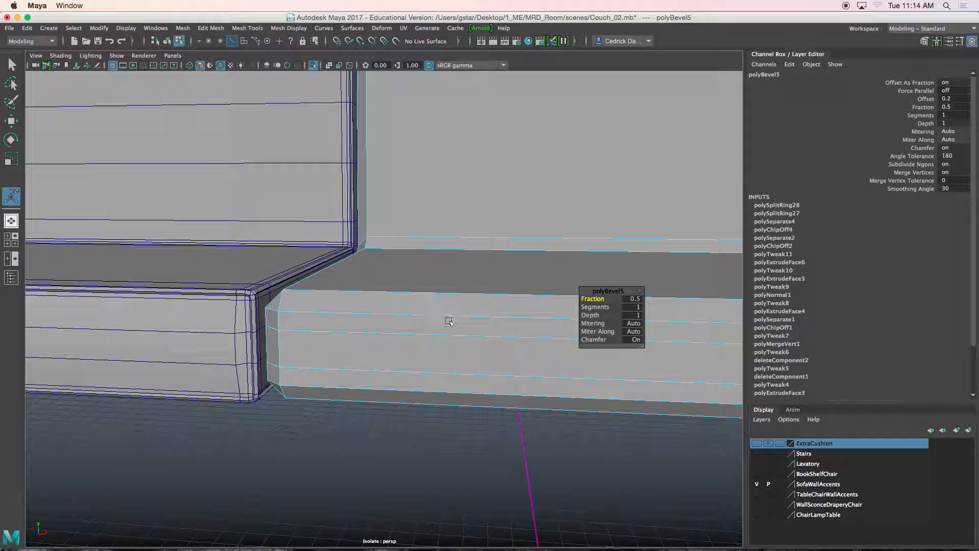
pyautogui.moveTo(596, 299); pyautogui.dragTo(596, 299)
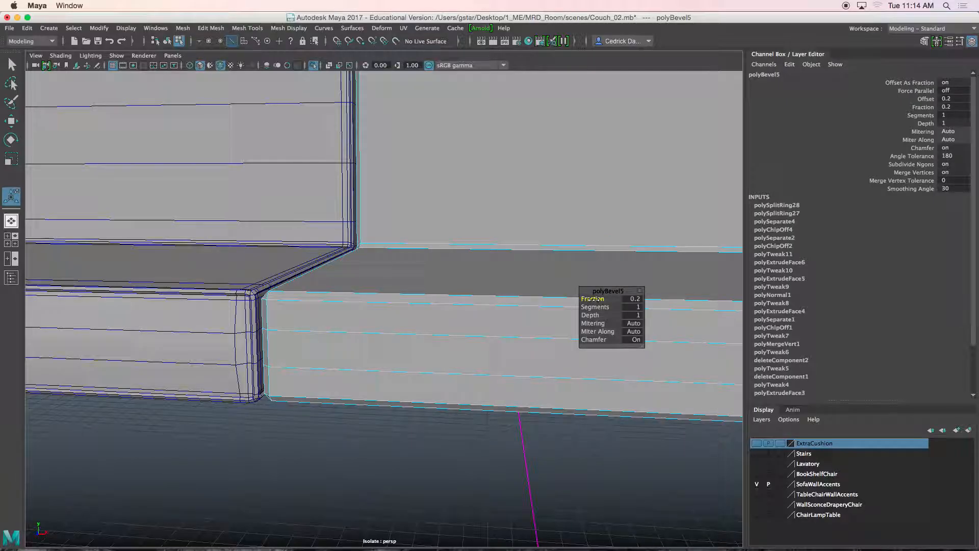
pyautogui.keyDown('alt'); pyautogui.moveTo(457, 299); pyautogui.dragTo(472, 296); pyautogui.keyUp('alt')
pyautogui.moveTo(441, 196); pyautogui.dragTo(475, 181, button='right')
pyautogui.moveTo(444, 259)
pyautogui.keyDown('alt'); pyautogui.mouseDown()
pyautogui.moveTo(467, 255)
pyautogui.moveTo(430, 269)
pyautogui.mouseUp(); pyautogui.keyUp('alt')
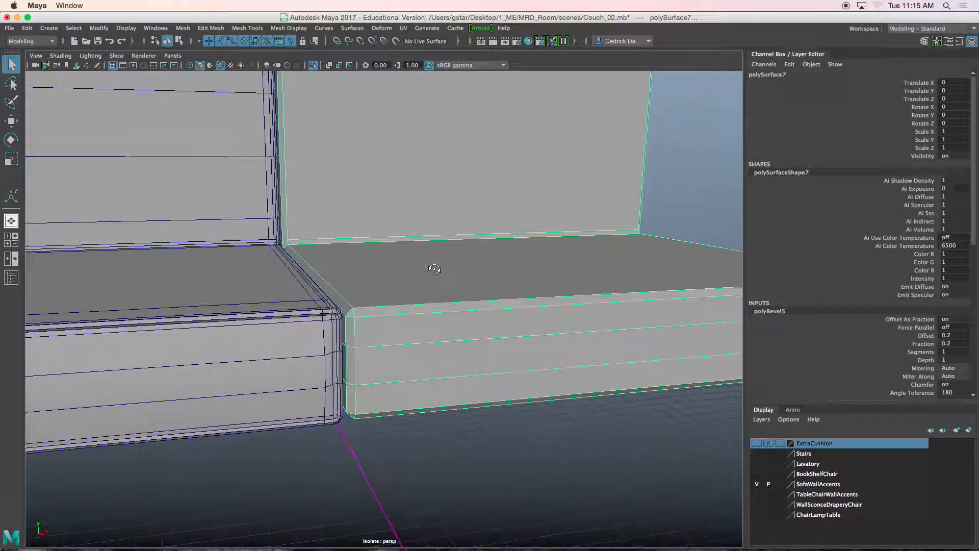
# Check the bevel settings in the detailed section's construction history, and reselect the newly beveled section.
pyautogui.click(277, 332)
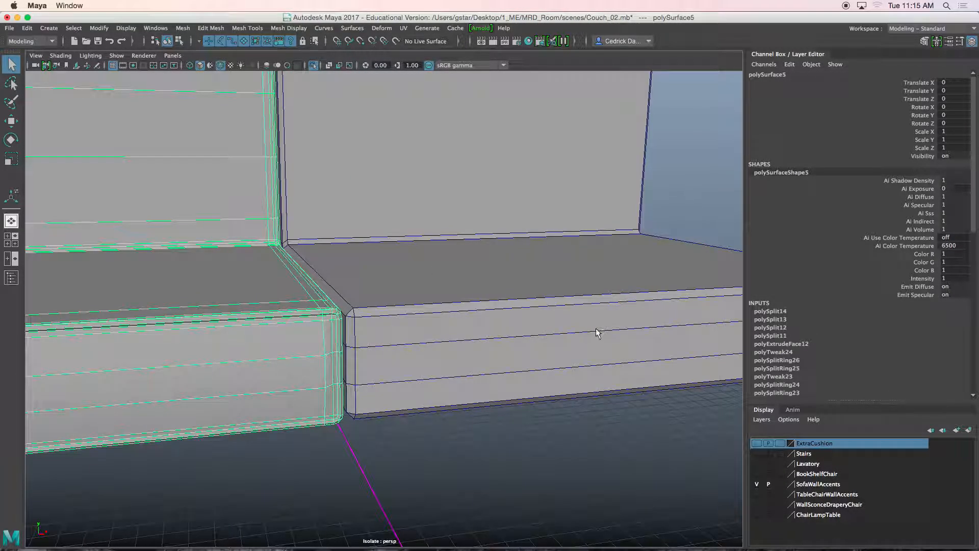
pyautogui.scroll(-6, 972, 230)
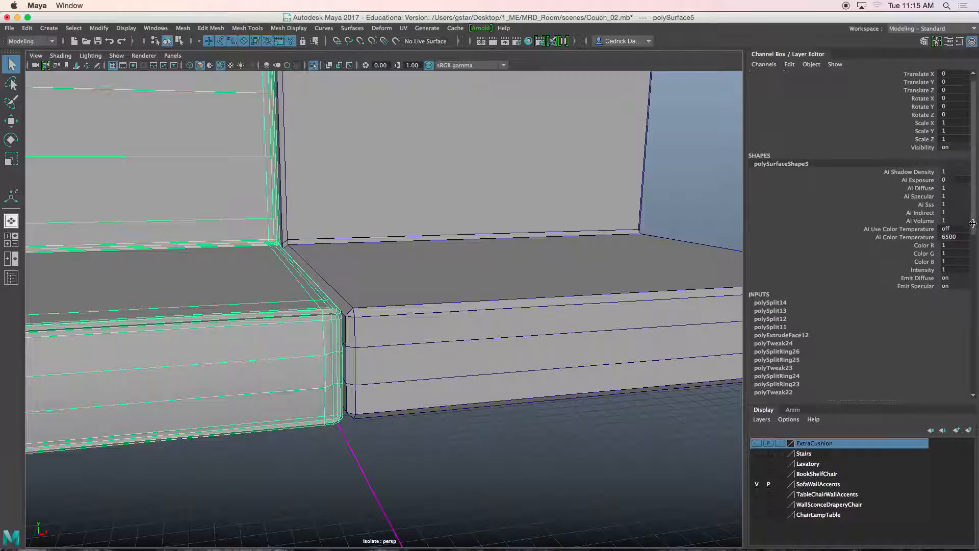
pyautogui.scroll(-5, 966, 289)
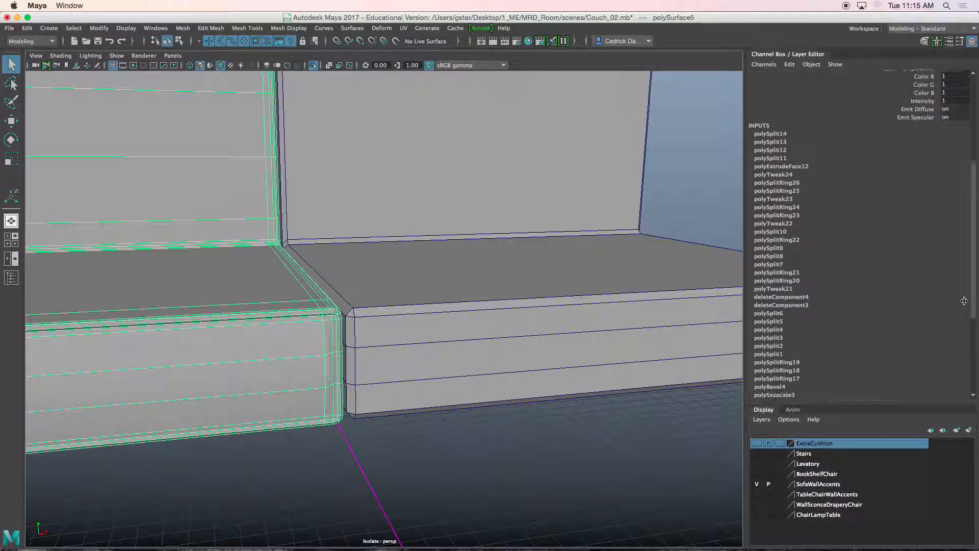
pyautogui.scroll(5, 961, 352)
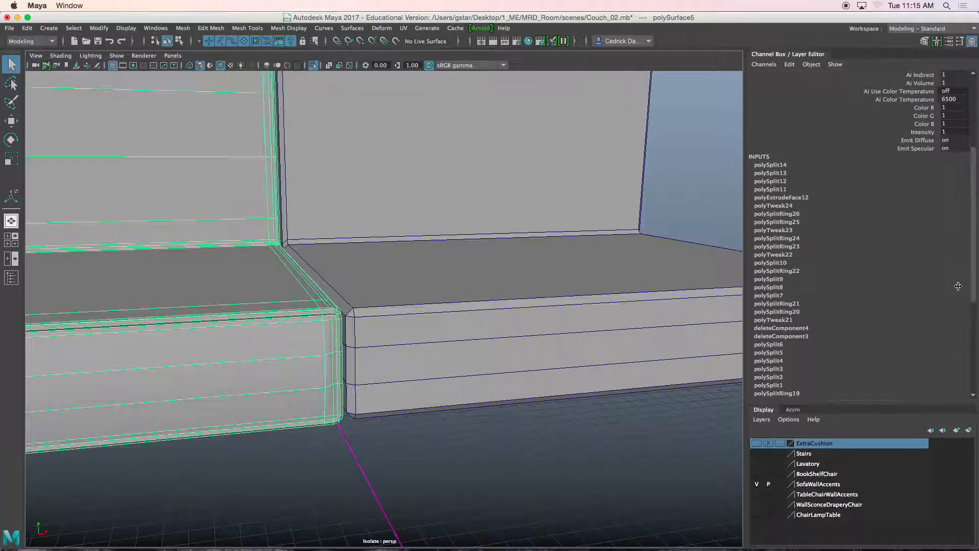
pyautogui.scroll(-2, 959, 291)
pyautogui.scroll(-3, 958, 297)
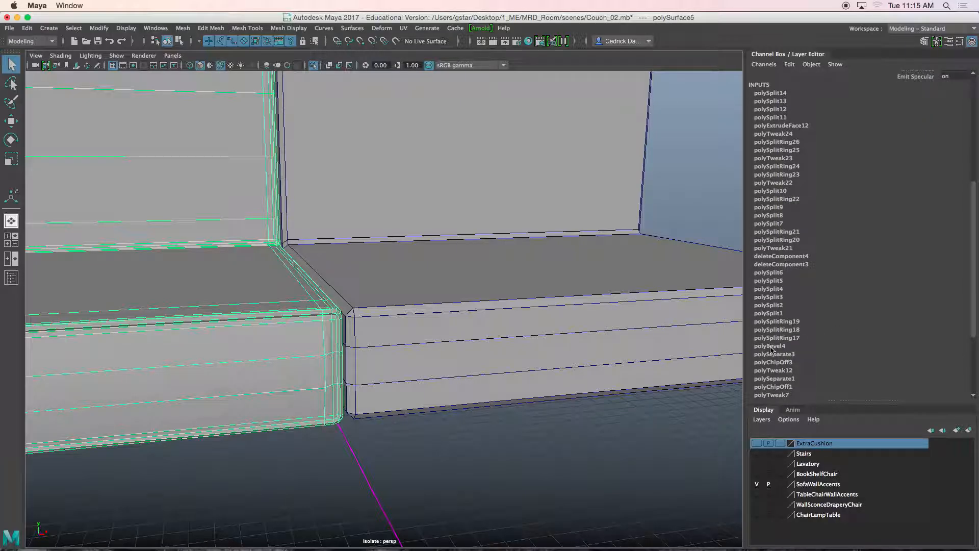
pyautogui.click(770, 346)
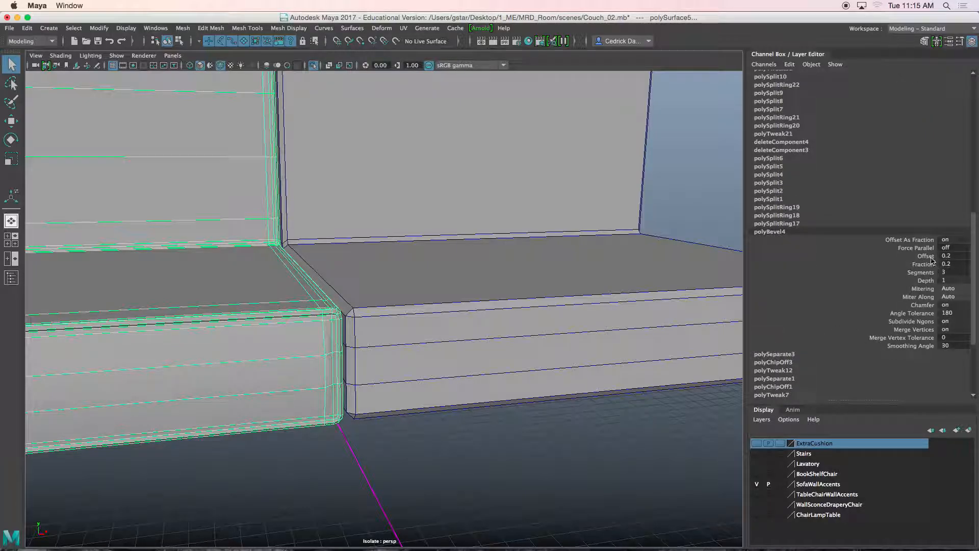
pyautogui.click(544, 290)
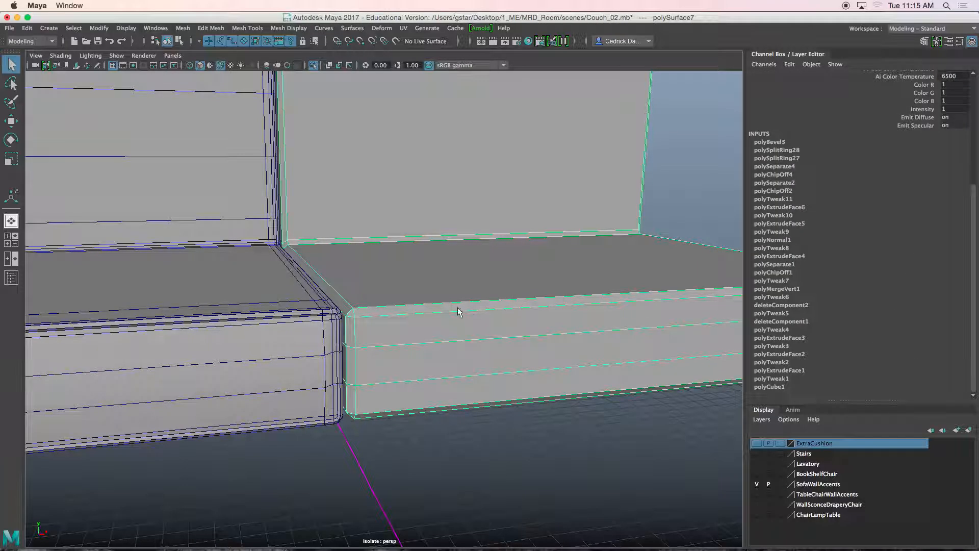
# Set the new bevel's segments to 3 and compare the rounded edges with those of the detailed section.
pyautogui.keyDown('alt'); pyautogui.moveTo(459, 308); pyautogui.dragTo(411, 304); pyautogui.keyUp('alt')
pyautogui.keyDown('alt'); pyautogui.moveTo(298, 294); pyautogui.dragTo(470, 252); pyautogui.keyUp('alt')
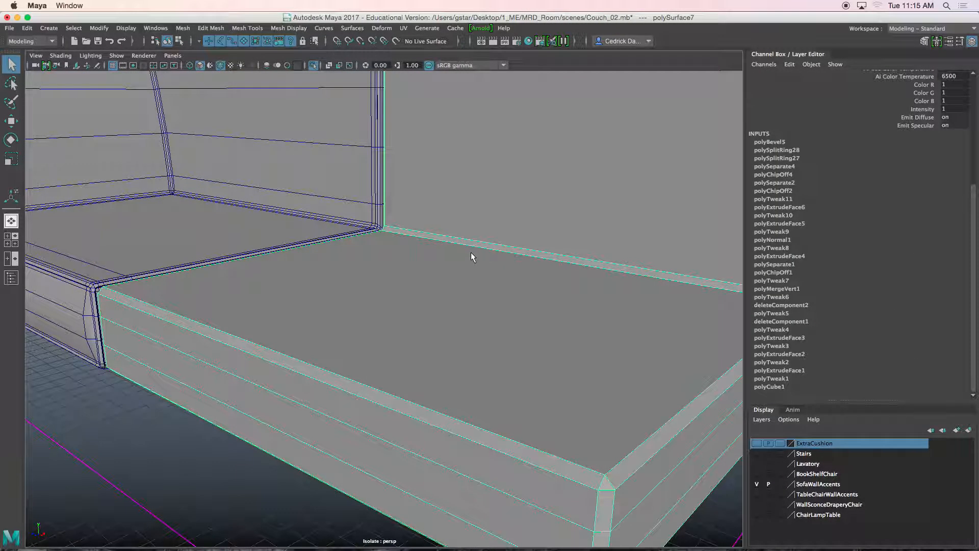
pyautogui.click(772, 143)
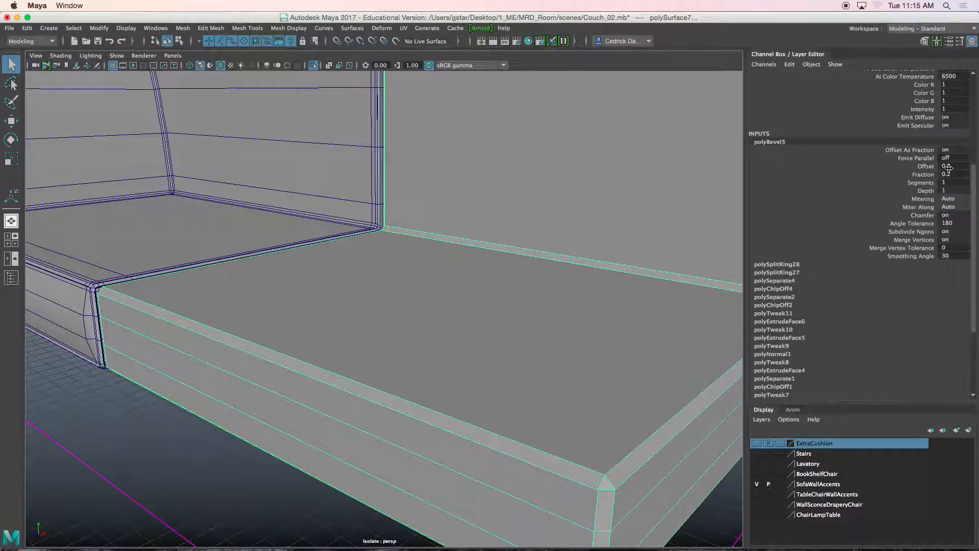
pyautogui.click(923, 175)
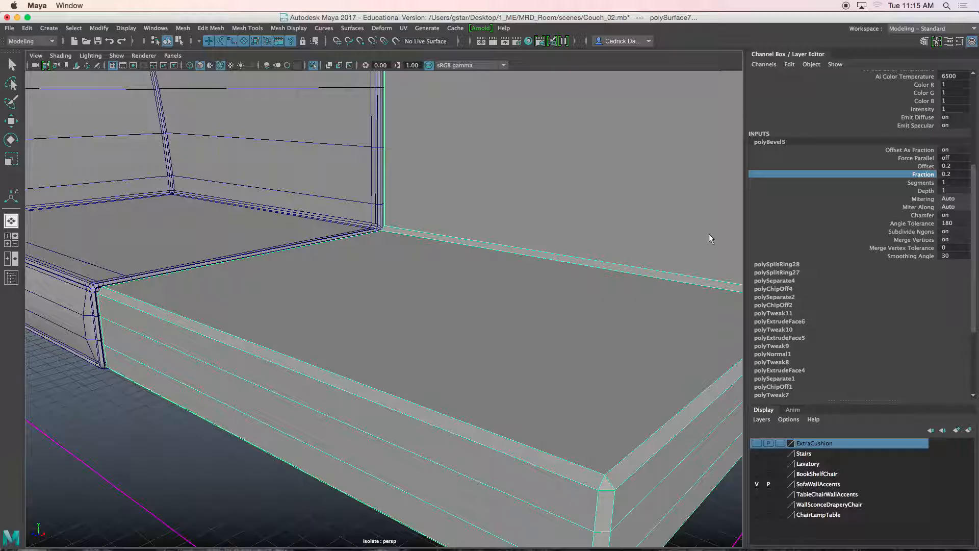
pyautogui.click(893, 184)
pyautogui.moveTo(631, 220); pyautogui.dragTo(638, 220, button='middle')
pyautogui.keyDown('alt'); pyautogui.moveTo(546, 253); pyautogui.dragTo(423, 284); pyautogui.keyUp('alt')
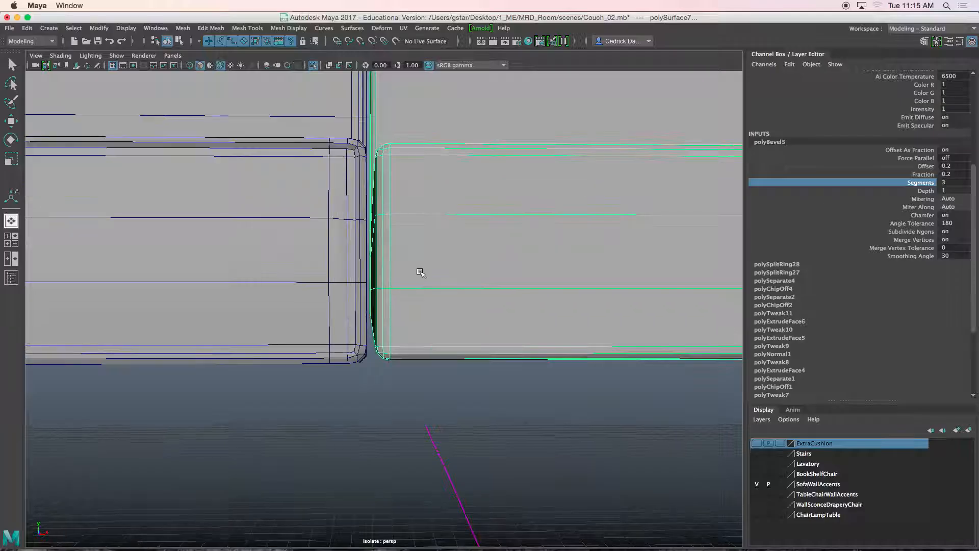
pyautogui.press('[')
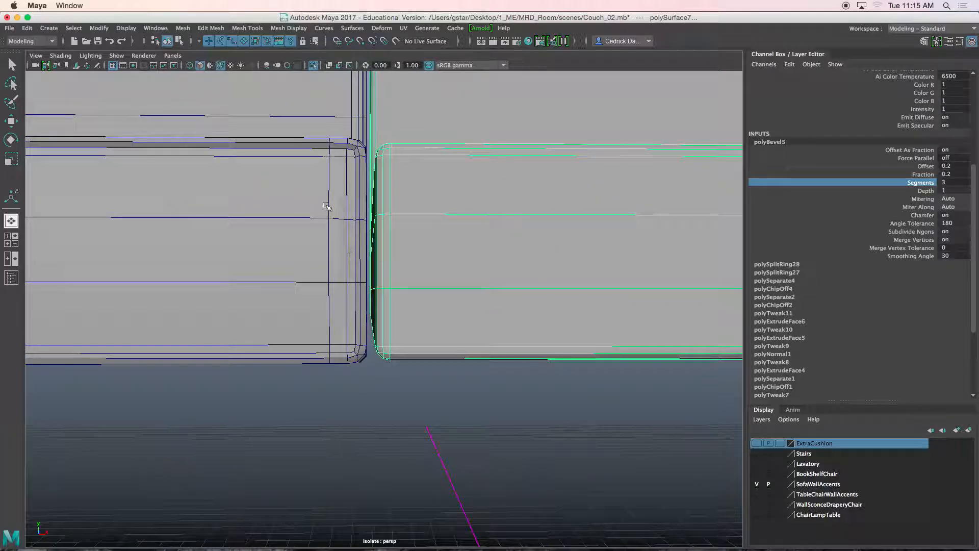
pyautogui.press('[')
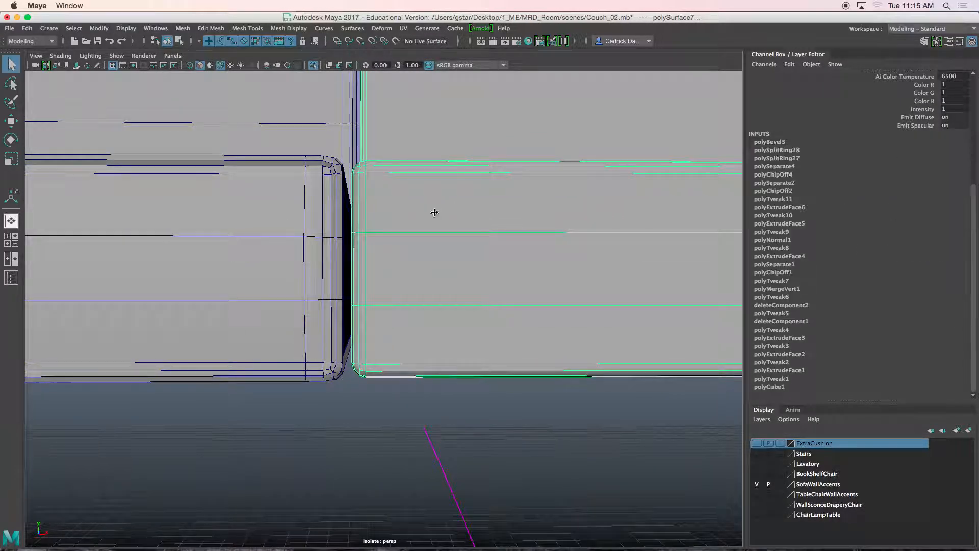
pyautogui.press('q')
# Activate the Insert Edge Loop tool and set its position mode to relative distance from edge.
pyautogui.click(247, 28)
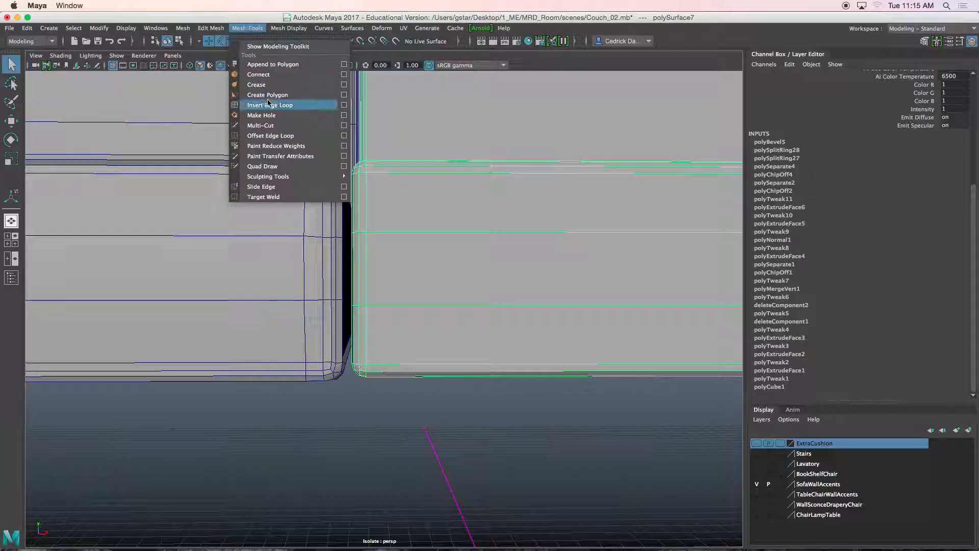
pyautogui.click(270, 103)
pyautogui.press('[')
pyautogui.click(379, 225)
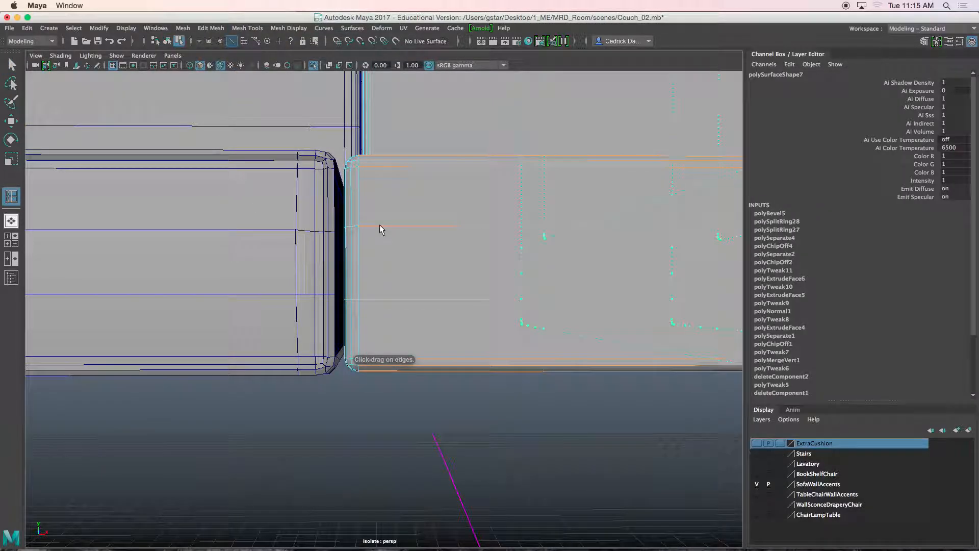
pyautogui.doubleClick(11, 195)
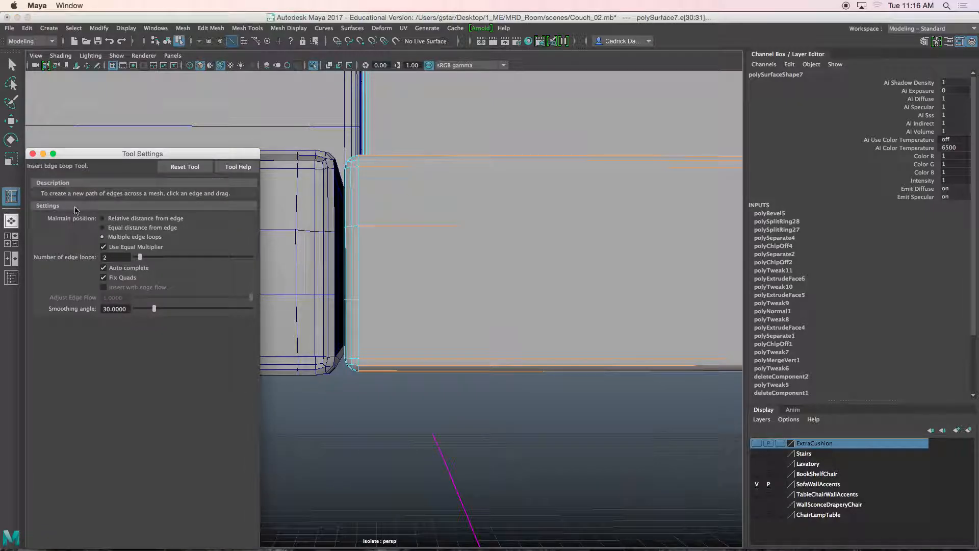
pyautogui.click(102, 218)
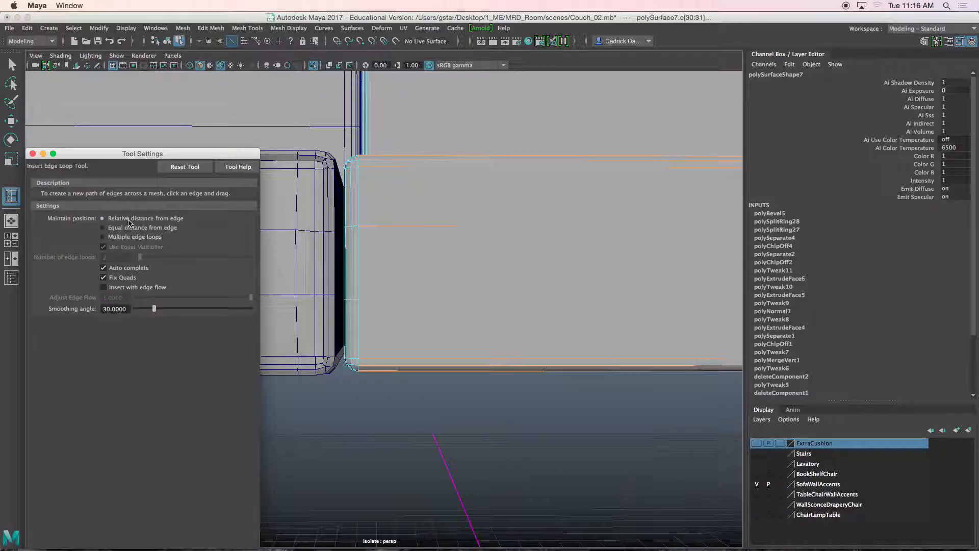
pyautogui.click(33, 154)
# Insert an edge loop around the plain section close to its end beside the detailed section, and switch to the Scale tool.
pyautogui.keyDown('alt'); pyautogui.moveTo(362, 204); pyautogui.dragTo(330, 203, button='middle'); pyautogui.keyUp('alt')
pyautogui.keyDown('alt'); pyautogui.moveTo(370, 204); pyautogui.dragTo(367, 212, button='middle'); pyautogui.keyUp('alt')
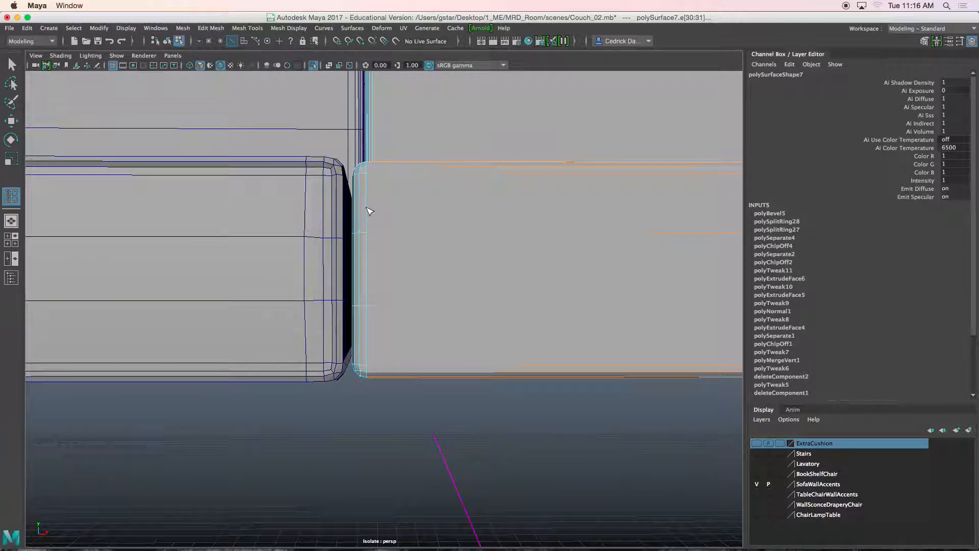
pyautogui.doubleClick(4, 198)
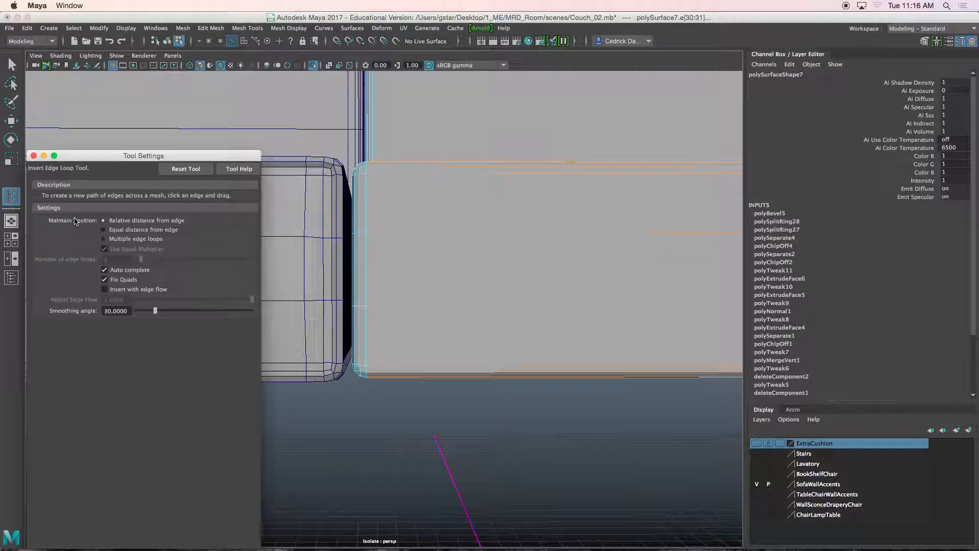
pyautogui.click(370, 233)
pyautogui.press('r')
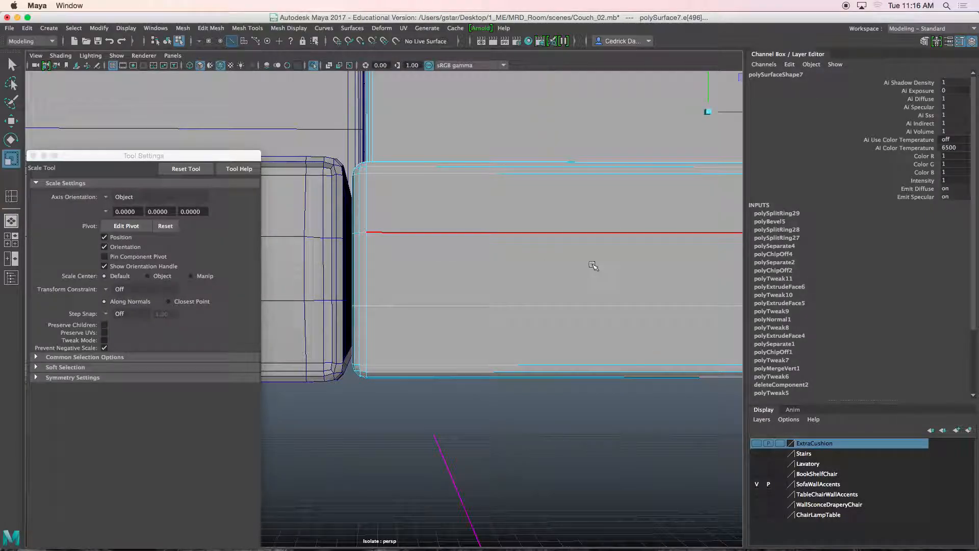
pyautogui.scroll(-2, 594, 265)
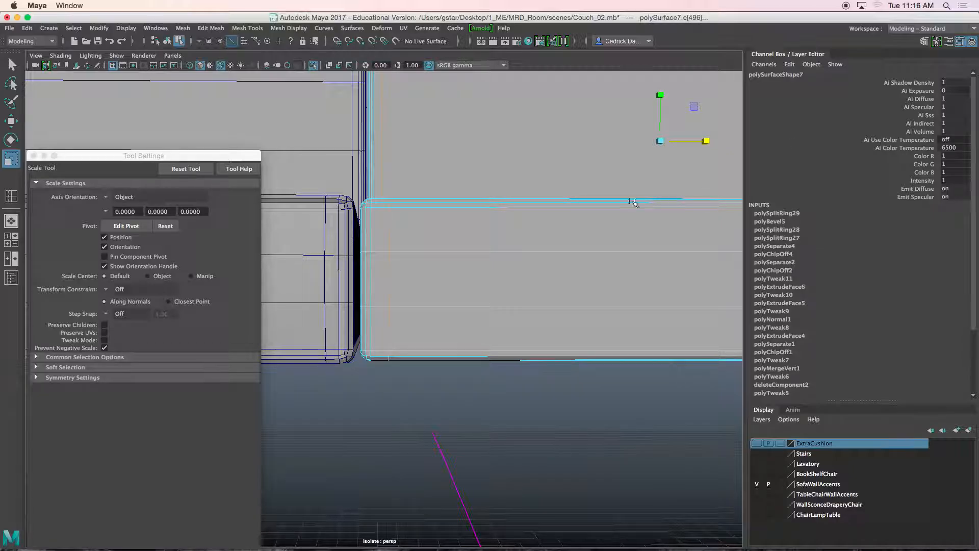
pyautogui.keyDown('alt'); pyautogui.moveTo(634, 201); pyautogui.dragTo(553, 214); pyautogui.keyUp('alt')
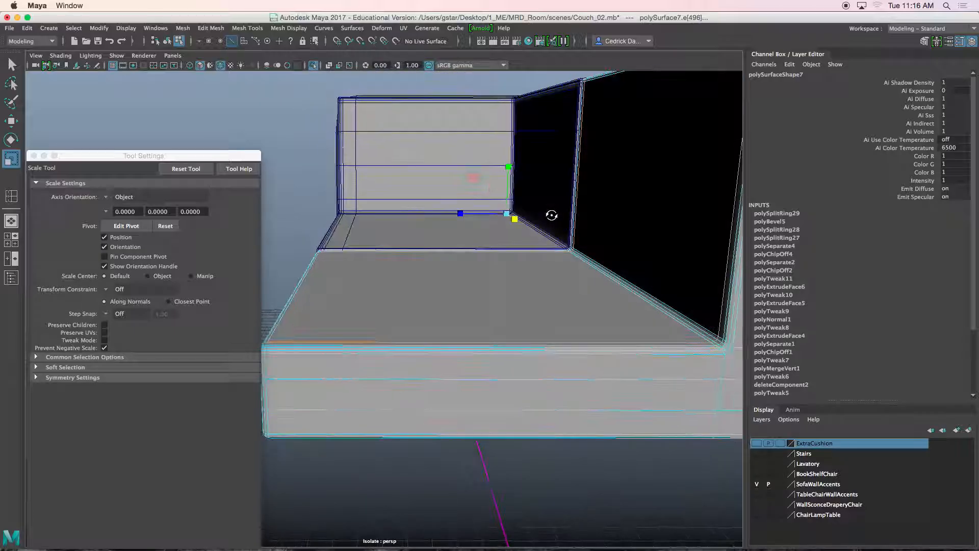
pyautogui.keyDown('alt'); pyautogui.moveTo(418, 350); pyautogui.dragTo(405, 325); pyautogui.keyUp('alt')
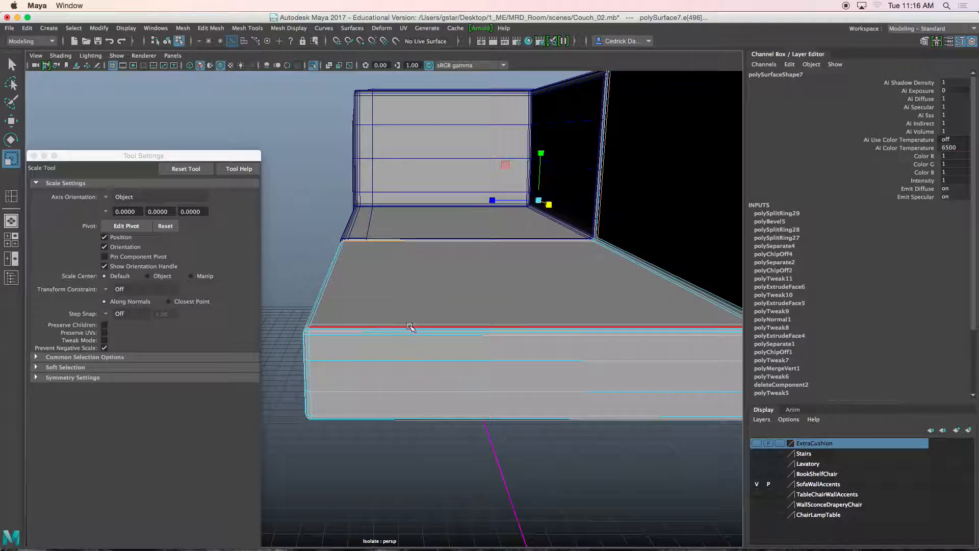